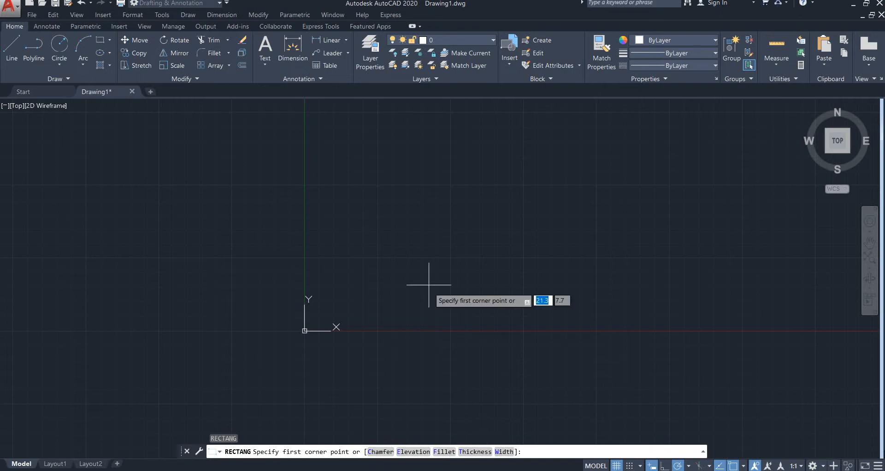
Choose the Chamfer option for the rectangle, with a first distance of 2 and a second distance of 4.
key("Down")
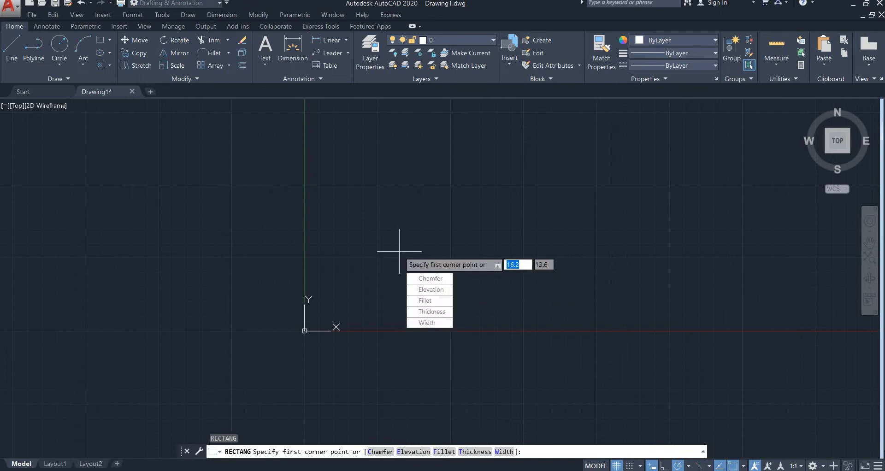
key("Down")
key("Down")
key("Up")
key("Up")
key("Up")
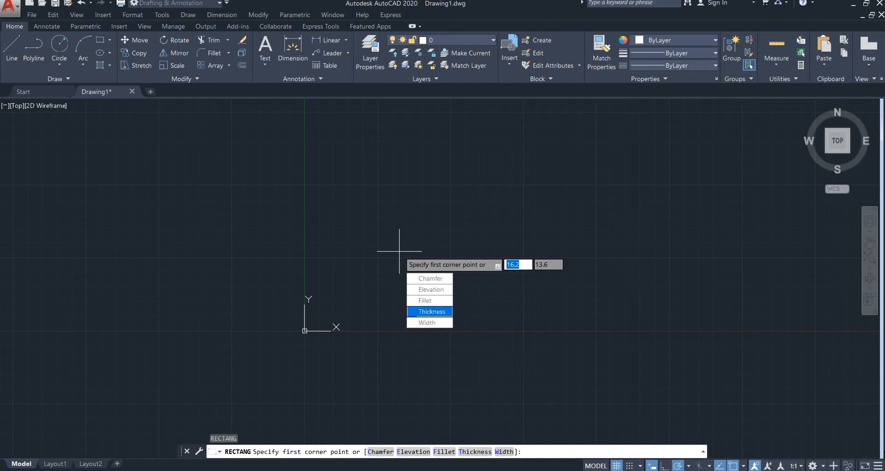
key("Up")
key("Up")
key("Up")
key("Up")
key("Up")
key("Up")
key("Up")
key("Up")
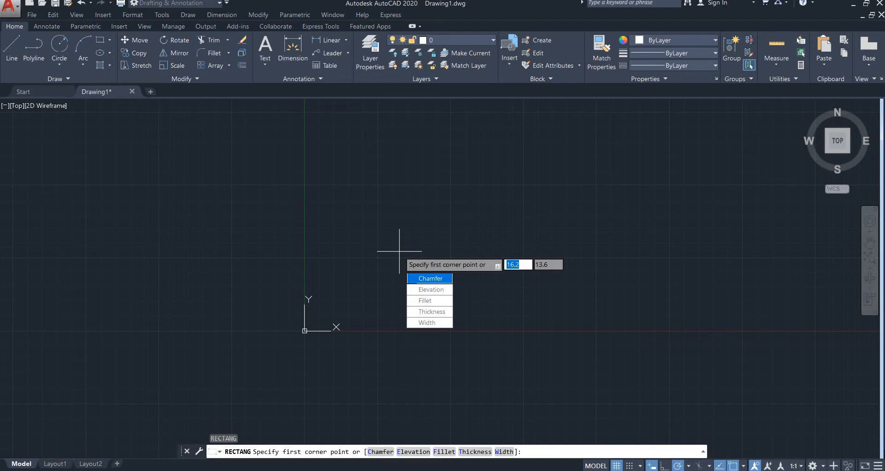
key("Return")
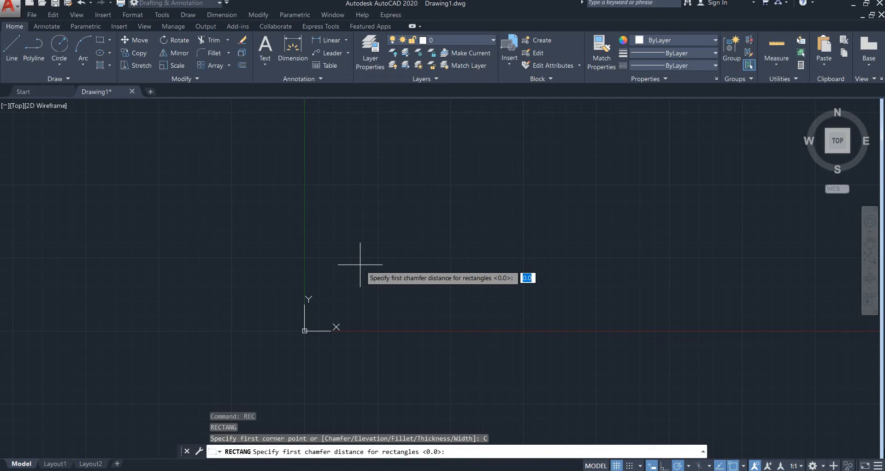
type("2")
key("Return")
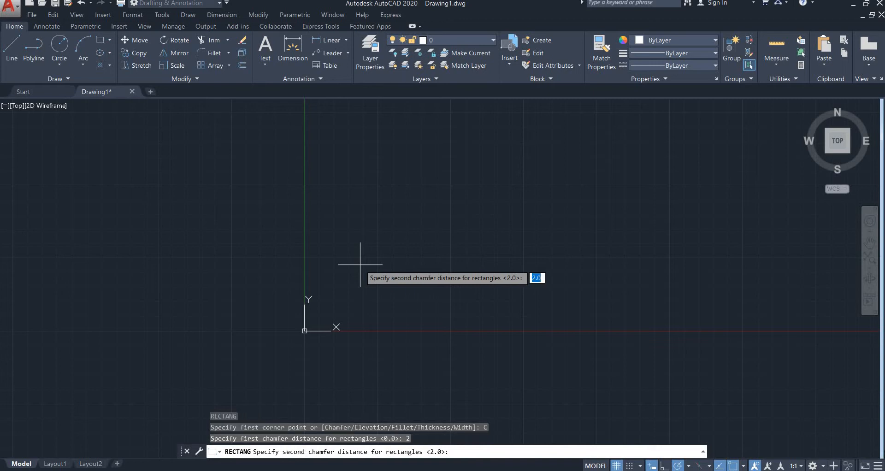
type("4")
key("Return")
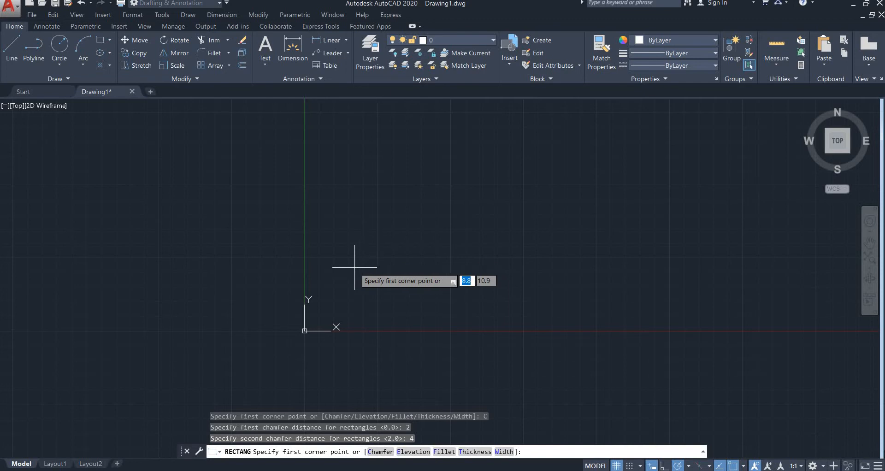
Draw the chamfered rectangle from just above and right of the origin to an opposite upper-right corner.
left_click(335, 303)
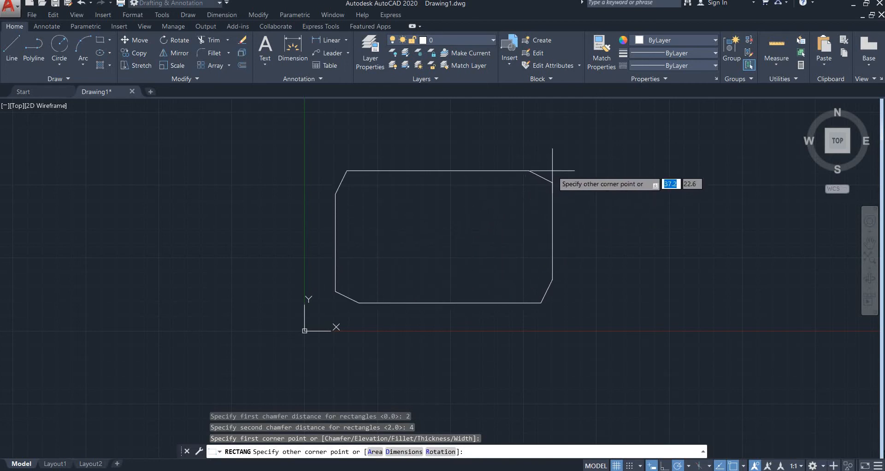
key("Down")
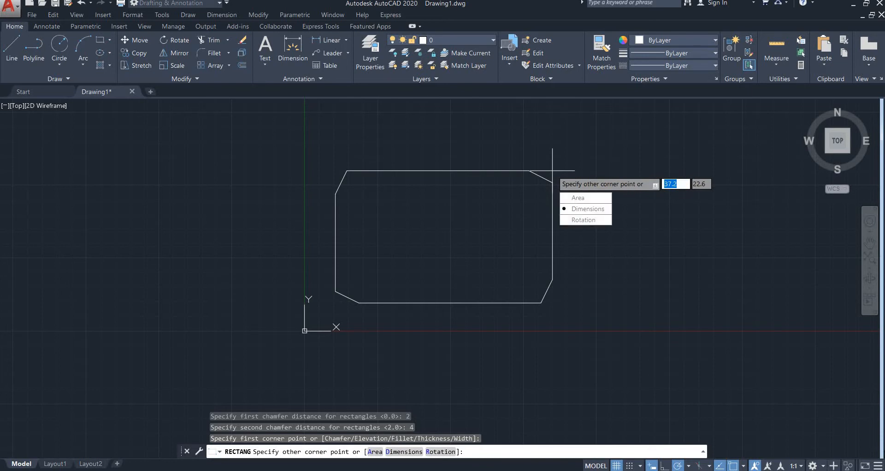
left_click(577, 156)
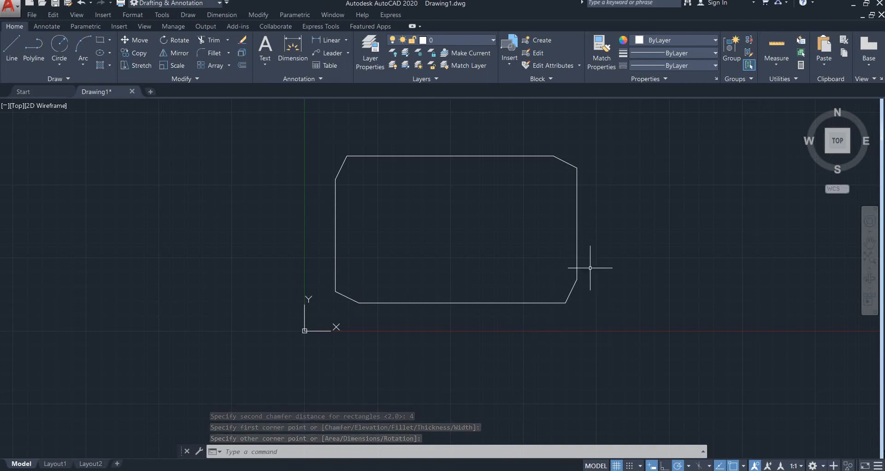
Start a new rectangle and reset both of its chamfer distances to 0.
scroll(575, 306, "up", 2)
scroll(575, 303, "up", 4)
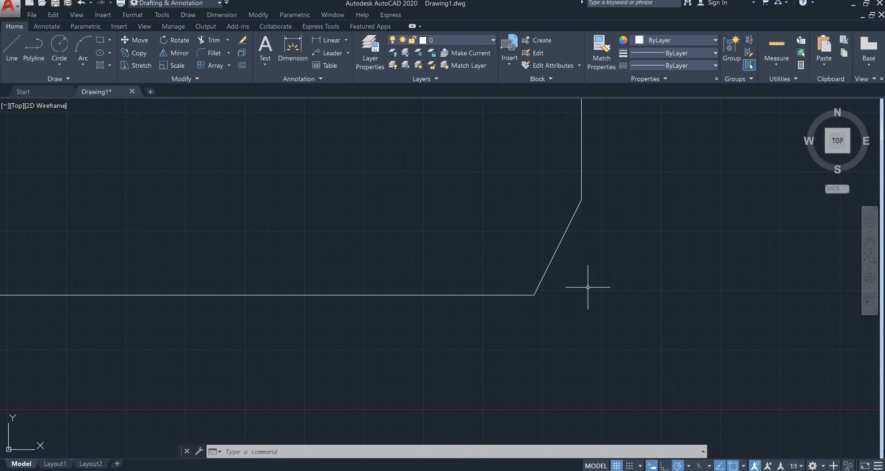
scroll(590, 291, "down", 6)
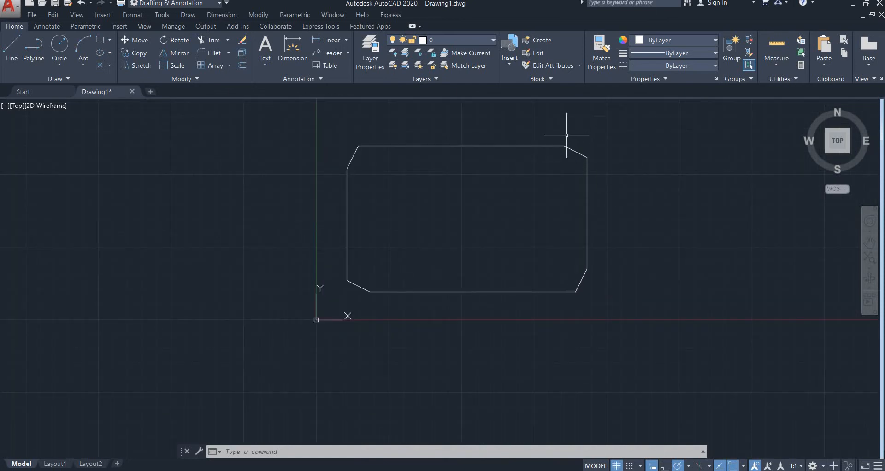
scroll(567, 136, "up", 3)
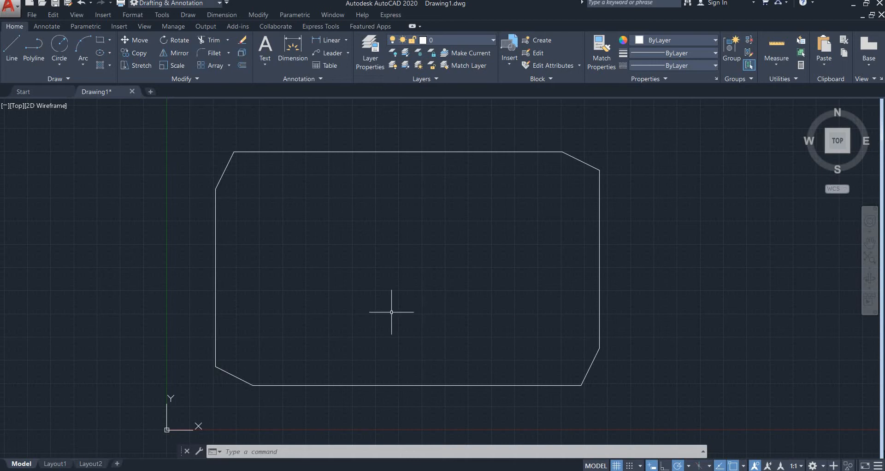
key("Return")
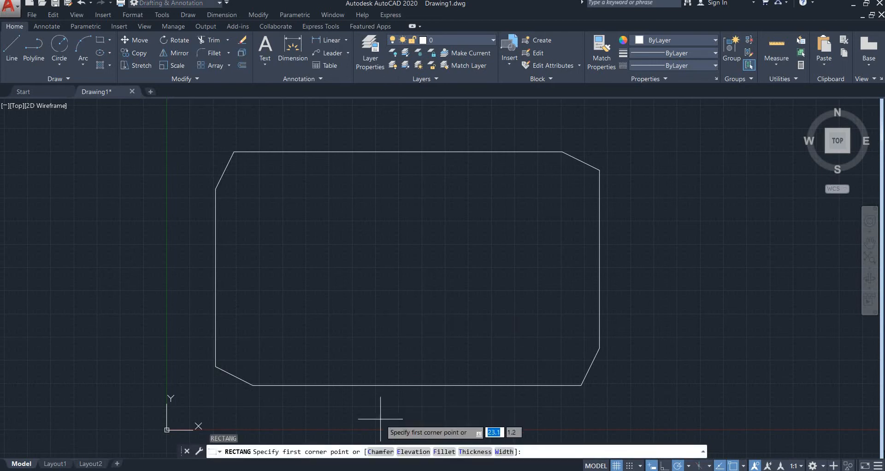
left_click(380, 451)
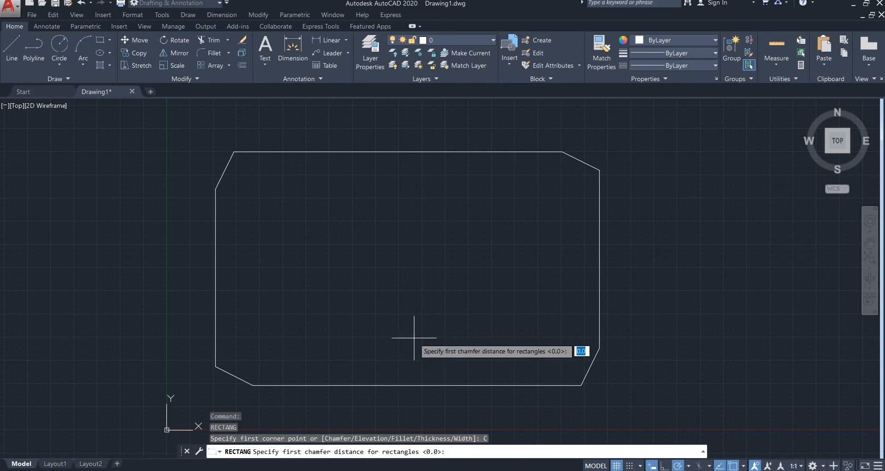
type("0")
key("Return")
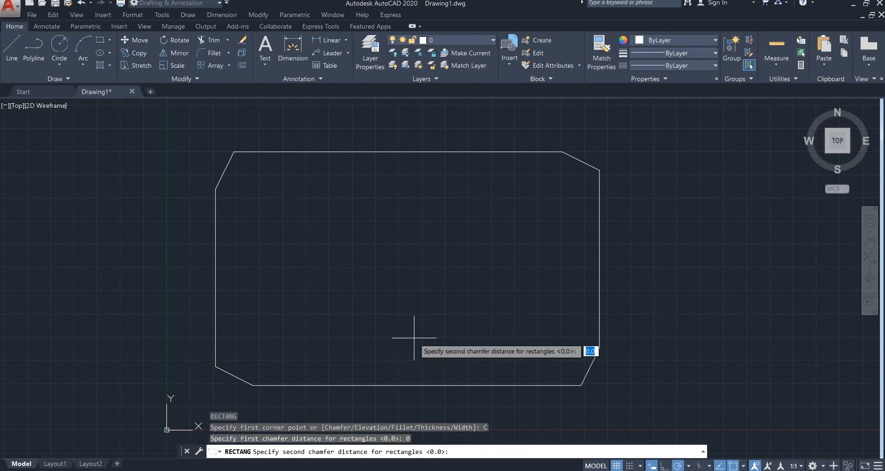
type("0")
key("Return")
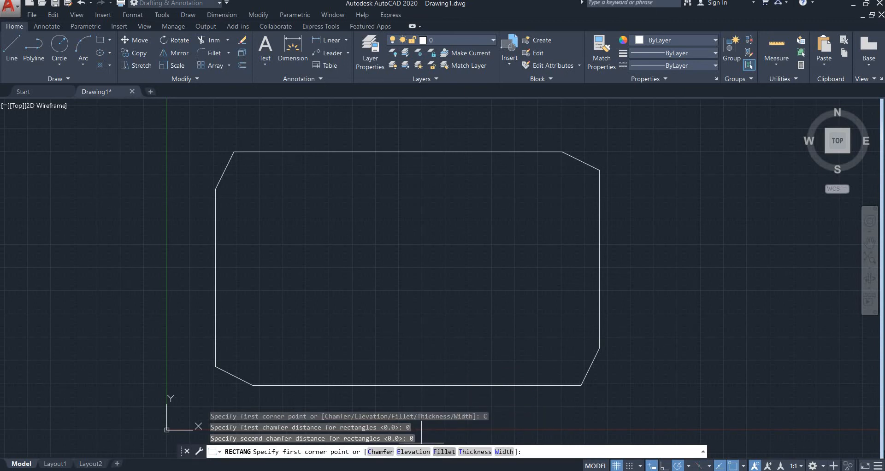
Set the rectangle fillet radius to 4 and draw a rounded rectangle about 30 units wide inside the chamfered one.
left_click(444, 452)
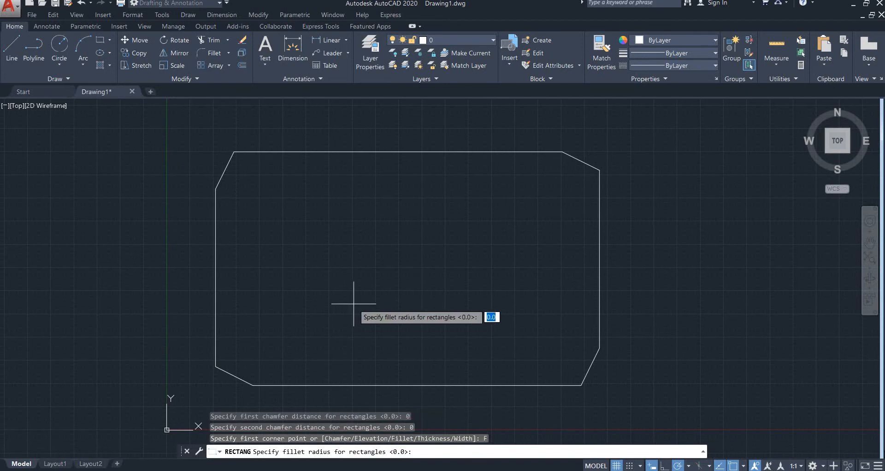
key("BackSpace")
type("4")
key("Return")
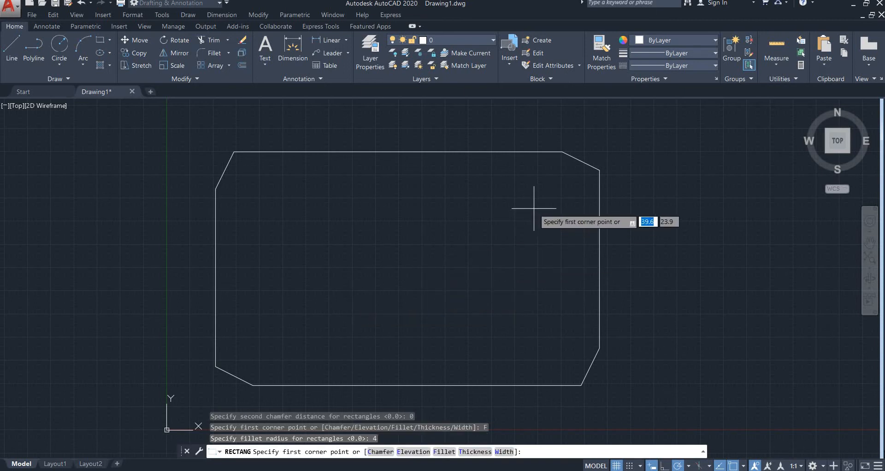
left_click(270, 332)
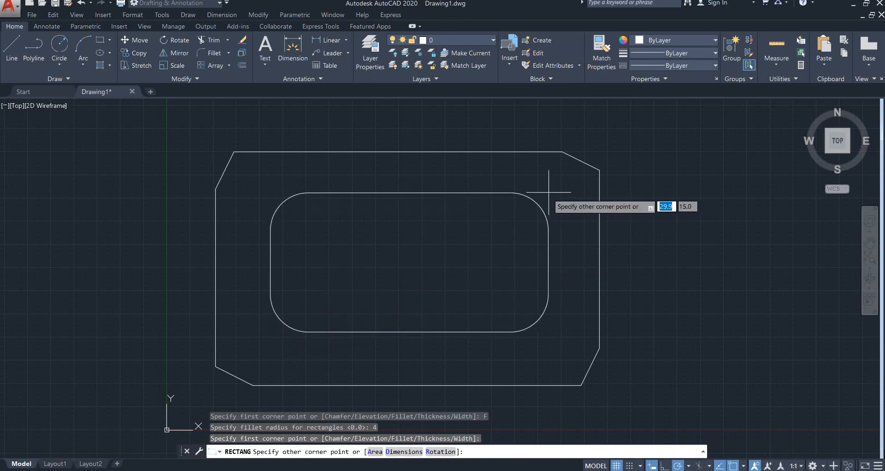
left_click(552, 185)
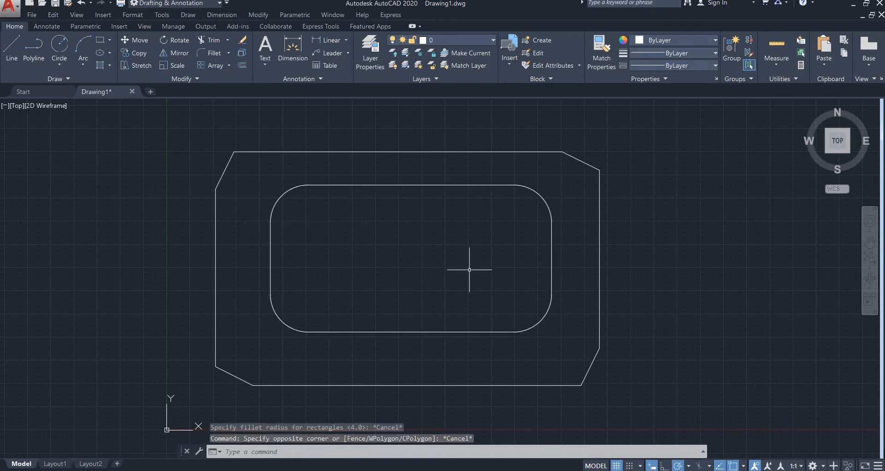
Start another rectangle and reset its fillet radius to 0.
type("REC")
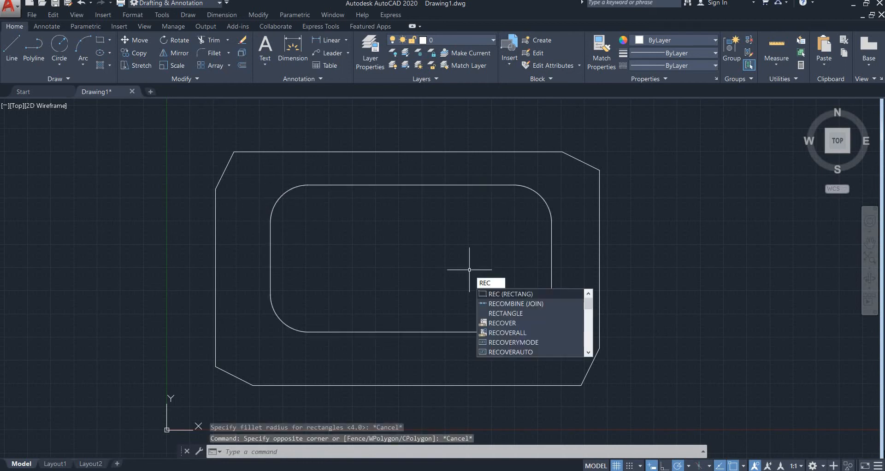
key("Return")
type("F")
key("Return")
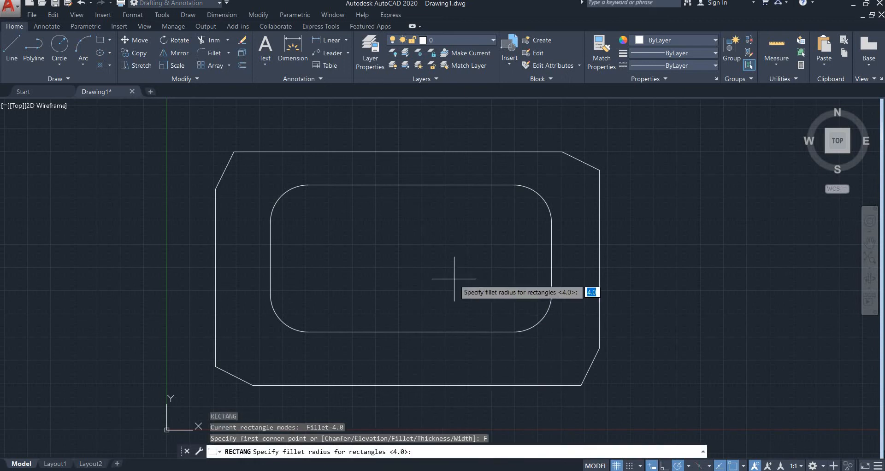
type("0")
key("Return")
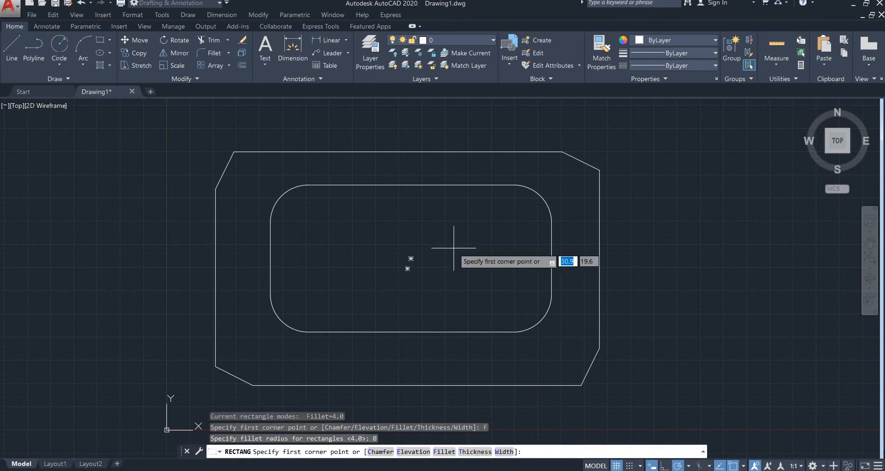
Set the rectangle line width to 1.5 and draw a thick-lined rectangle inside the rounded one.
key("Down")
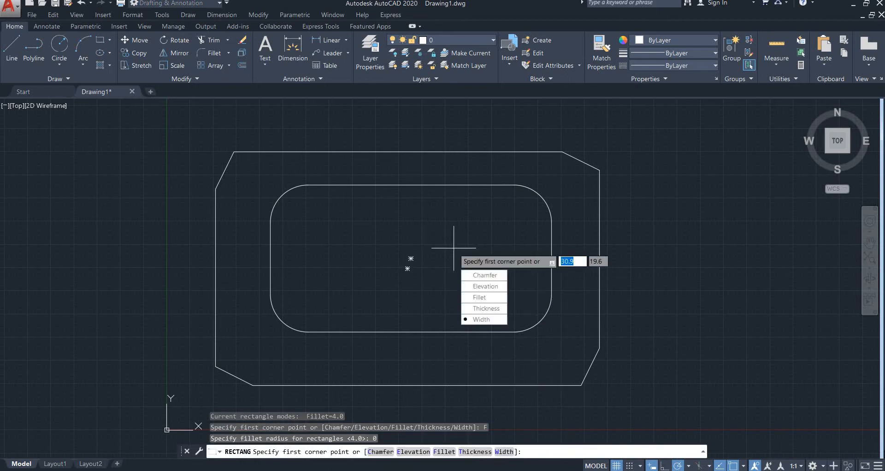
key("Return")
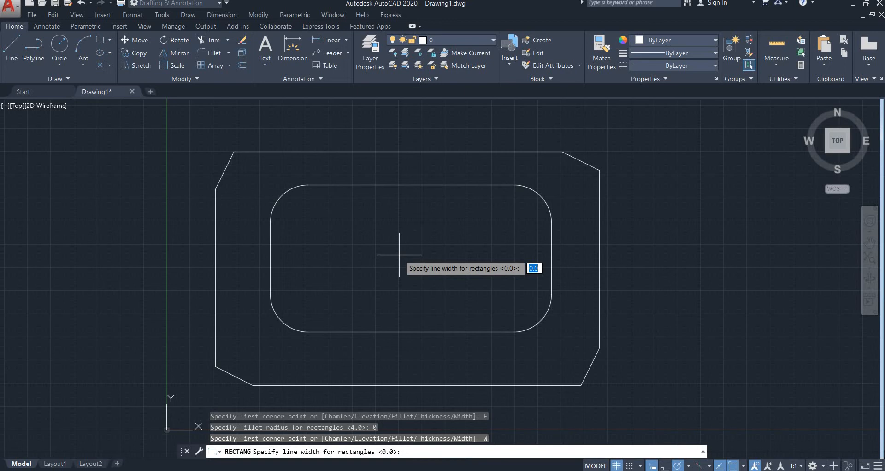
type("1.5")
key("Return")
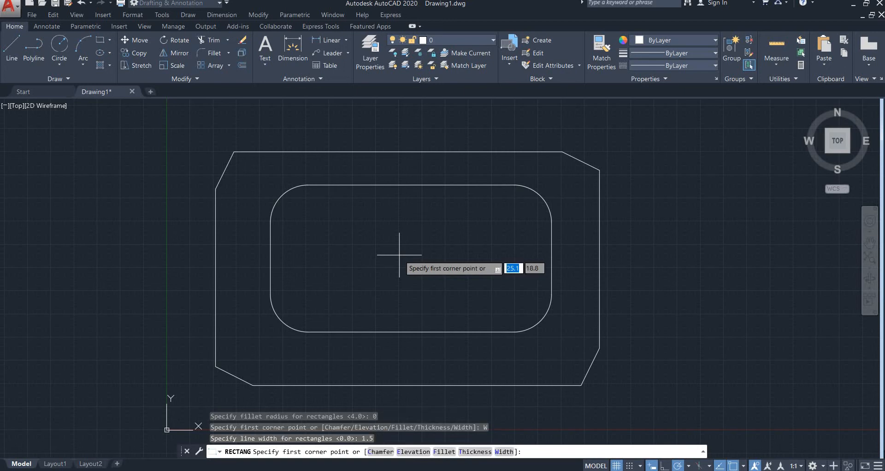
left_click(309, 215)
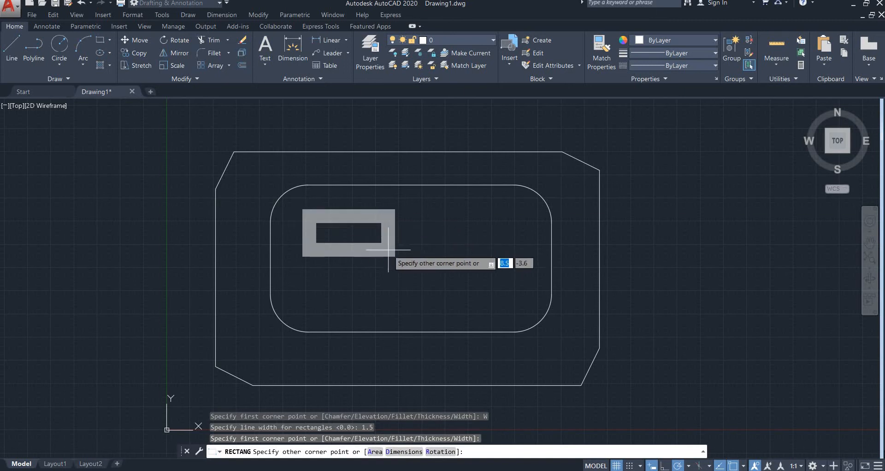
left_click(512, 305)
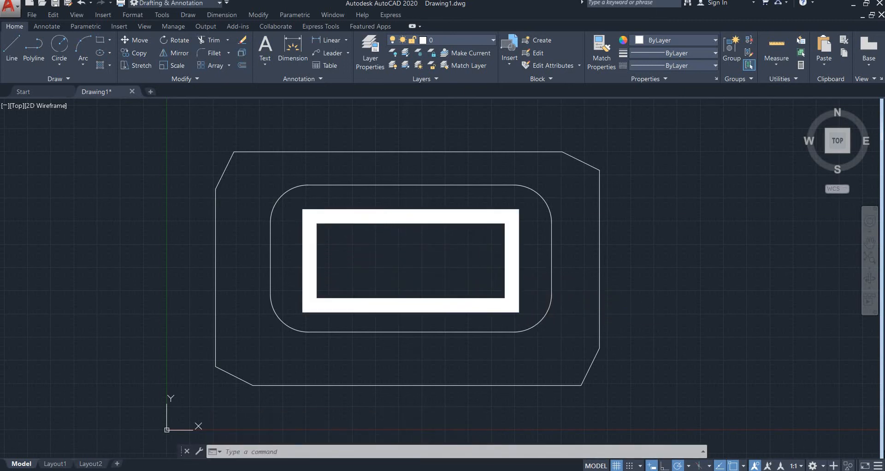
left_click(392, 217)
key("Escape")
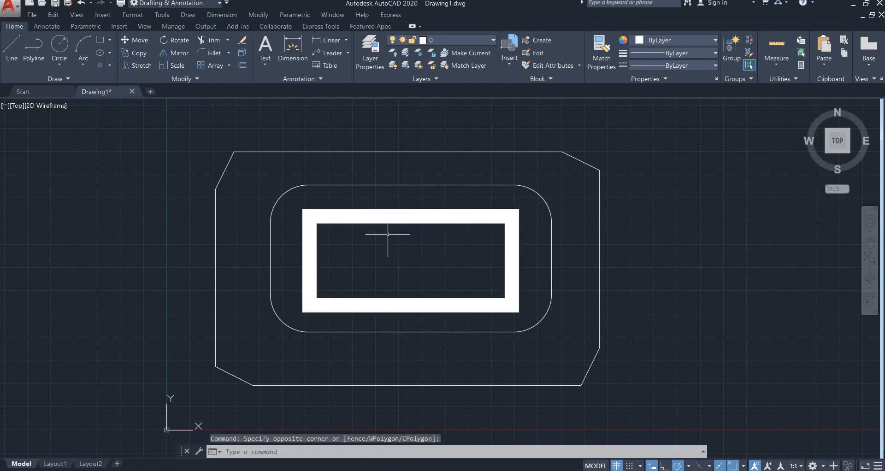
Start a new rectangle and reset its line width to 0.
key("Return")
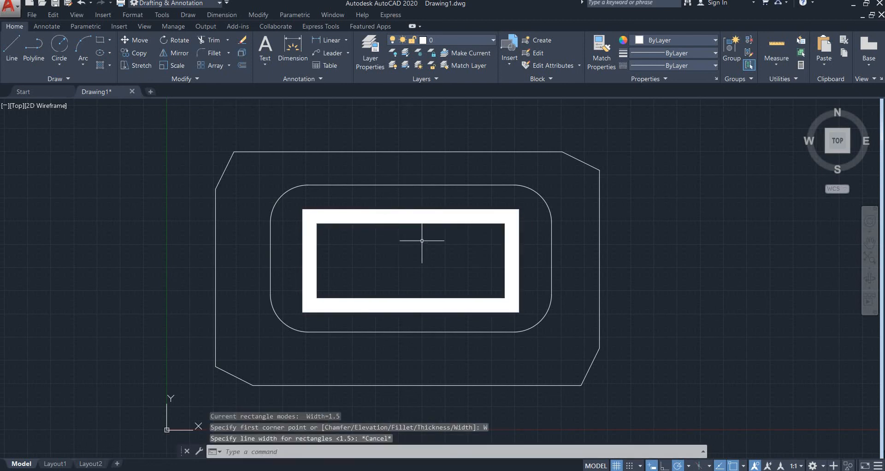
type("W")
key("Return")
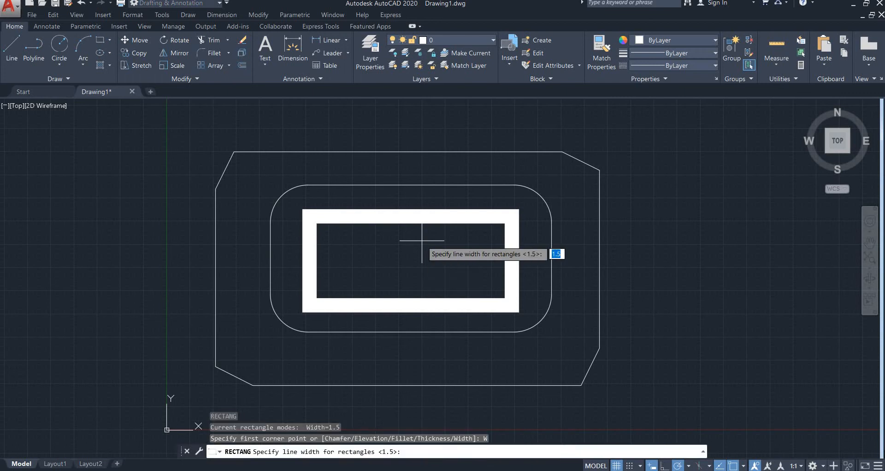
type("0")
key("Return")
Set the rectangle elevation to 5 and draw a plain rectangle enclosing the chamfered one.
type("E")
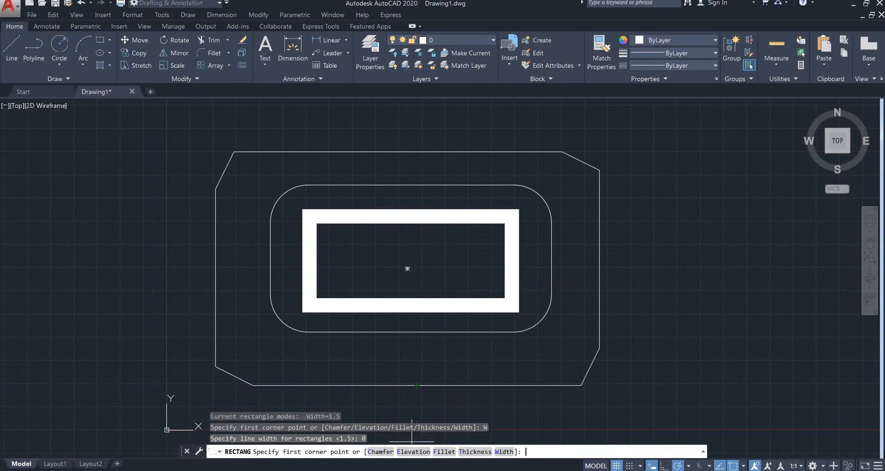
key("Return")
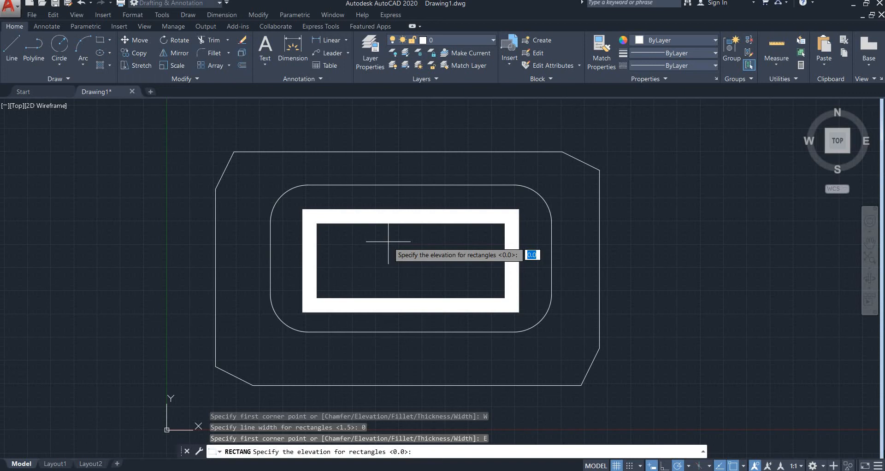
type("5")
key("Return")
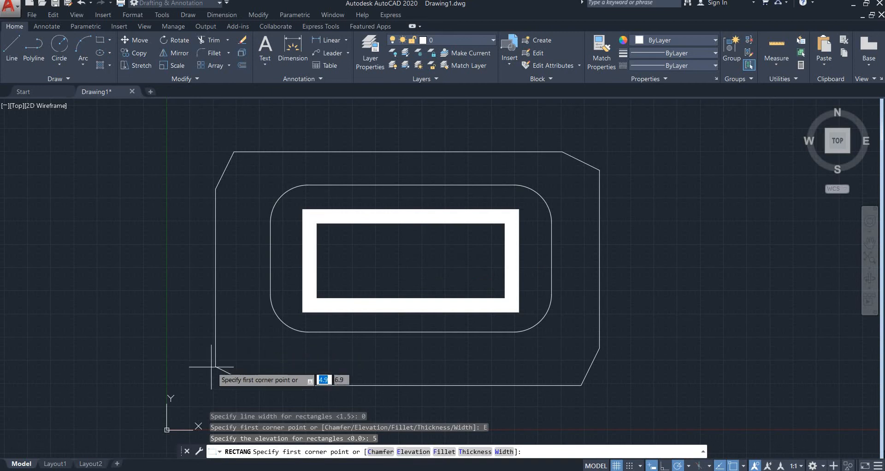
left_click(183, 401)
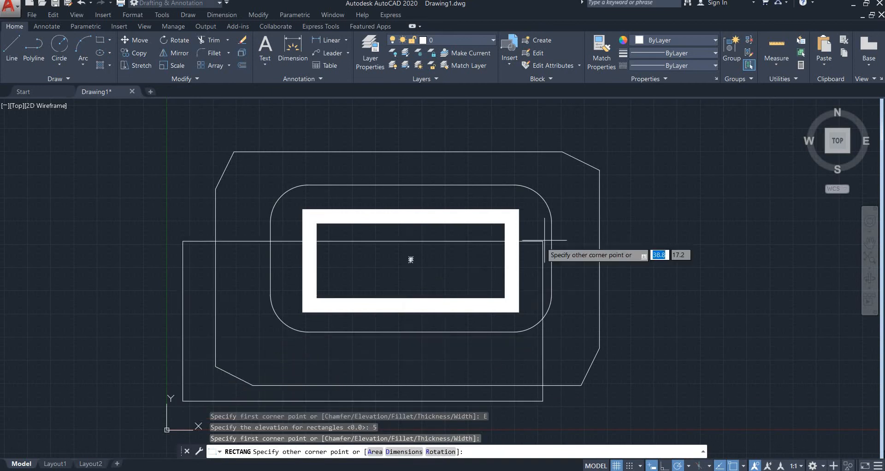
left_click(641, 128)
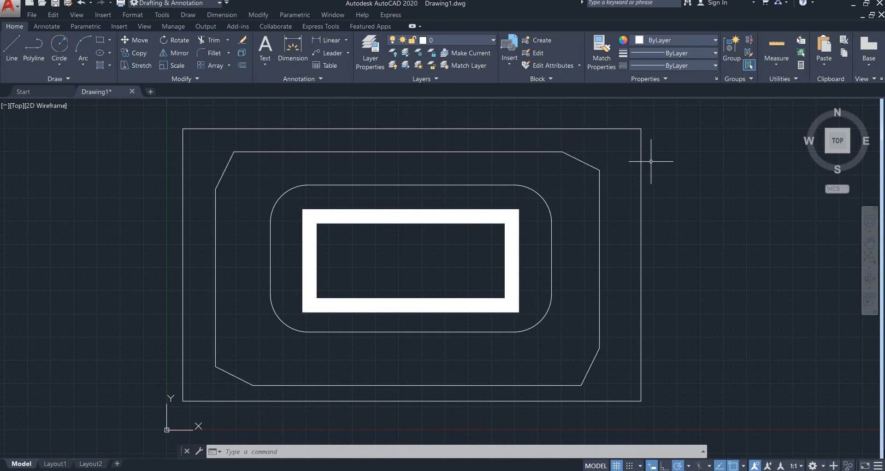
Orbit the drawing in 3D to examine the outer rectangle's elevation from several angles, and return to the top view.
scroll(691, 191, "down", 4)
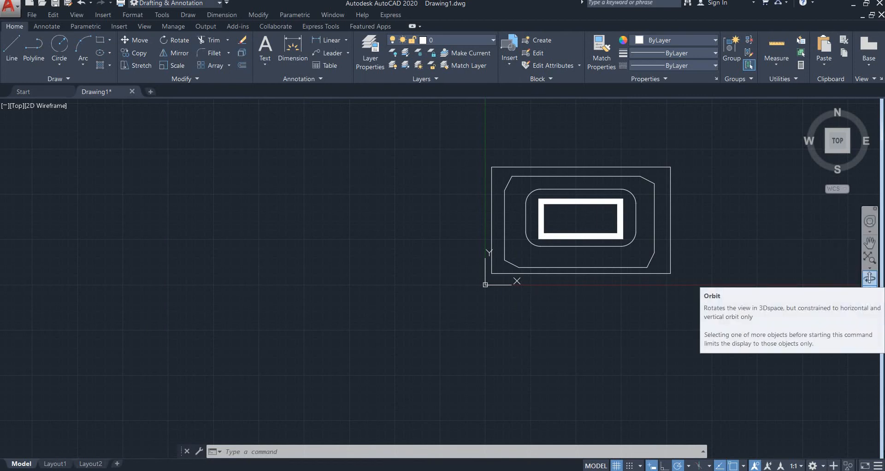
left_click(870, 278)
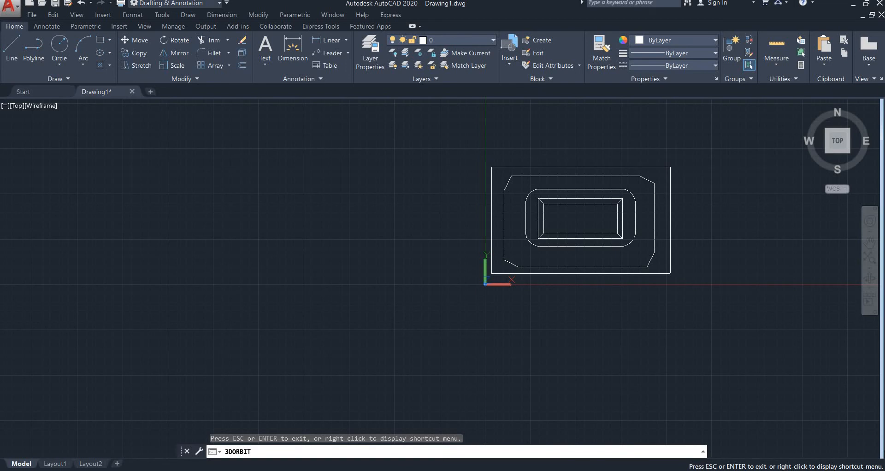
left_click_drag(580, 213, 580, 220)
middle_click_drag(581, 219, 550, 188, "shift")
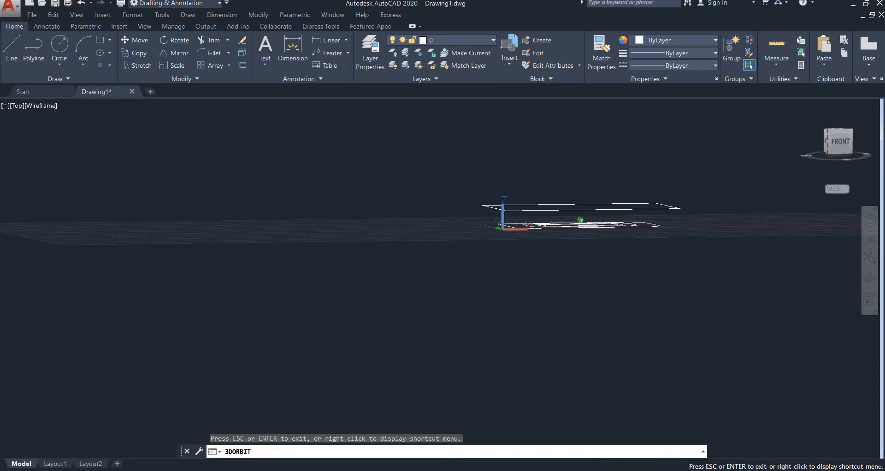
left_click_drag(581, 220, 581, 220)
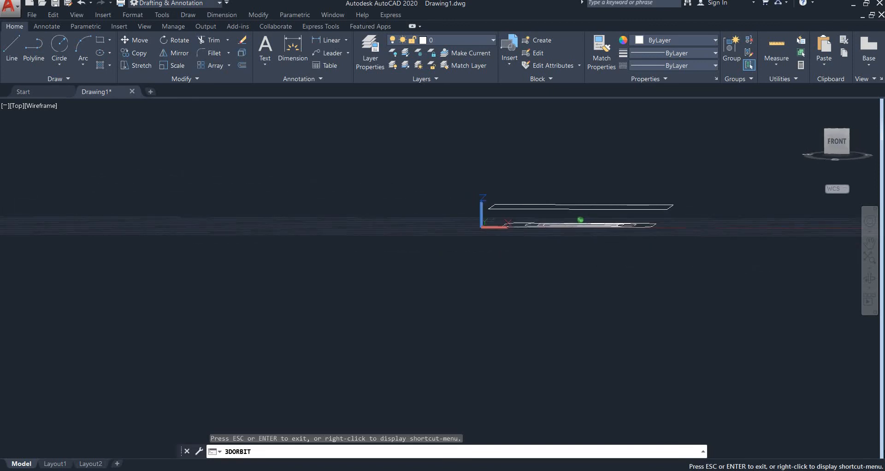
middle_click_drag(580, 220, 562, 221, "shift")
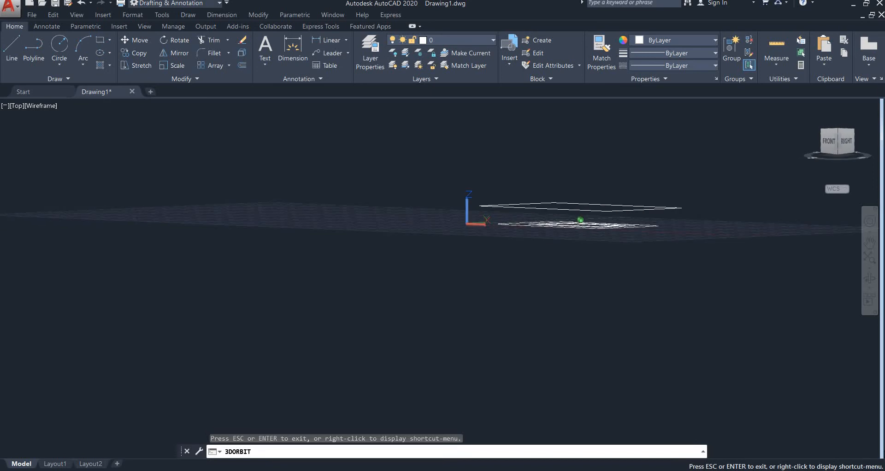
middle_click_drag(580, 219, 611, 265, "shift")
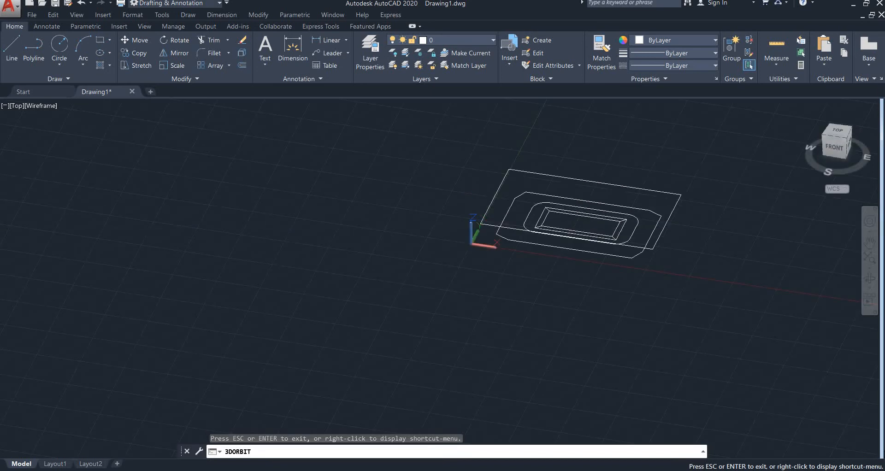
key("Escape")
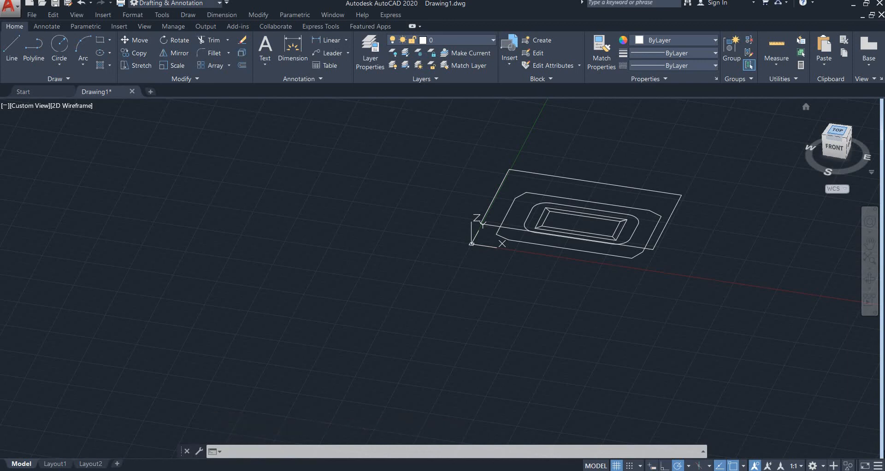
left_click(836, 130)
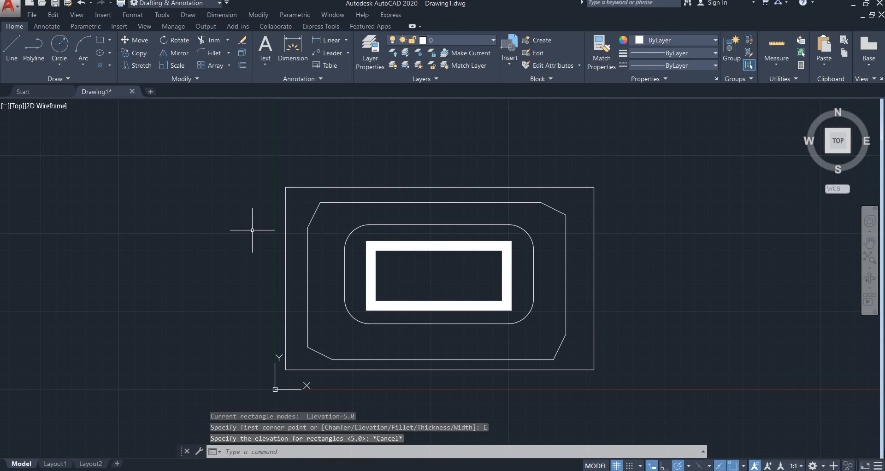
Start a new rectangle and reset its elevation to 0.
type("REC")
key("Return")
key("Down")
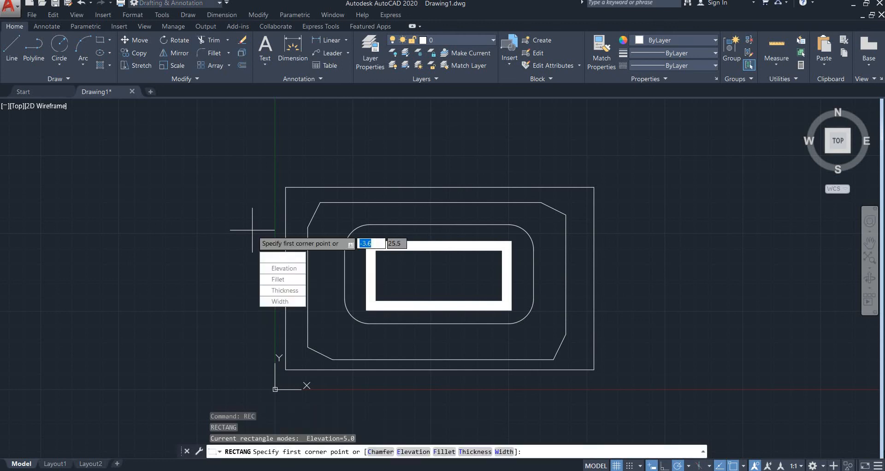
key("Return")
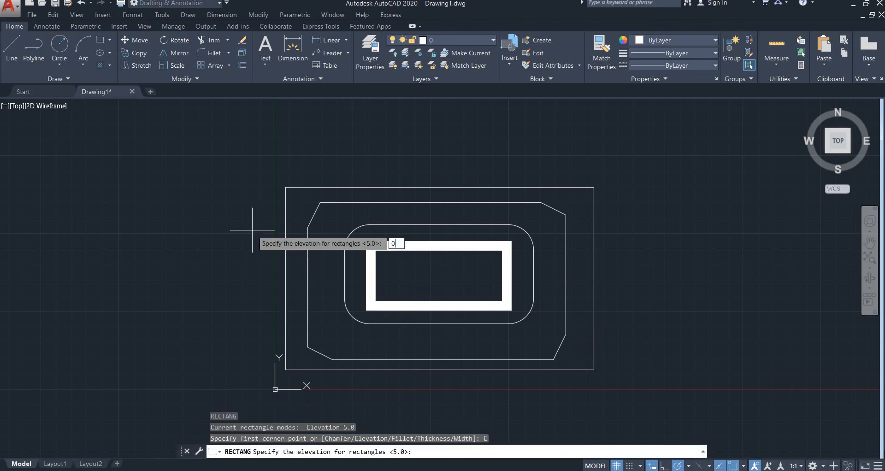
type("0")
key("Return")
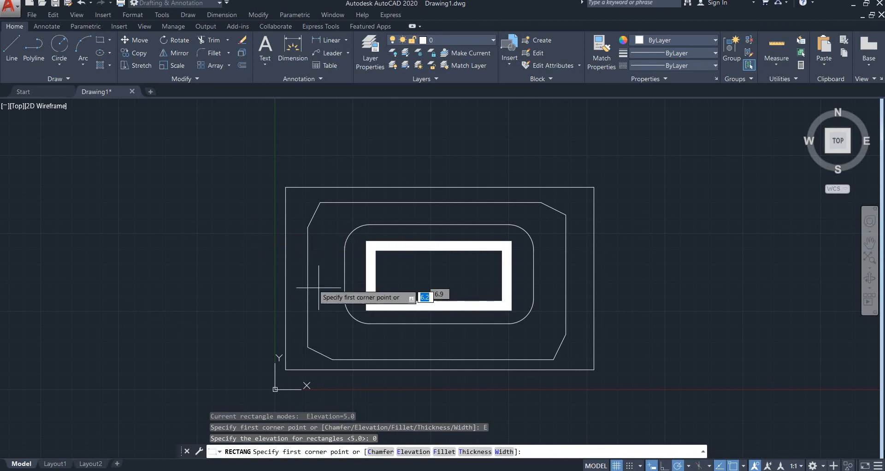
Set the rectangle thickness to 6 and draw a separate rectangle to the left of the nested ones.
key("Down")
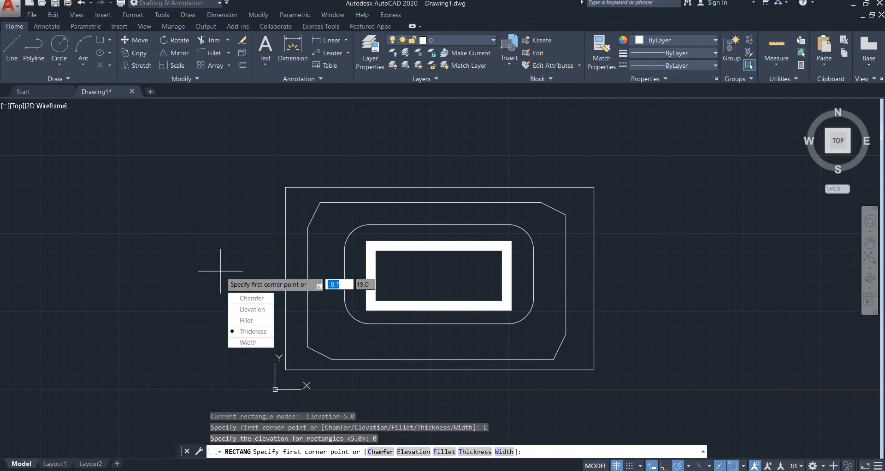
key("Return")
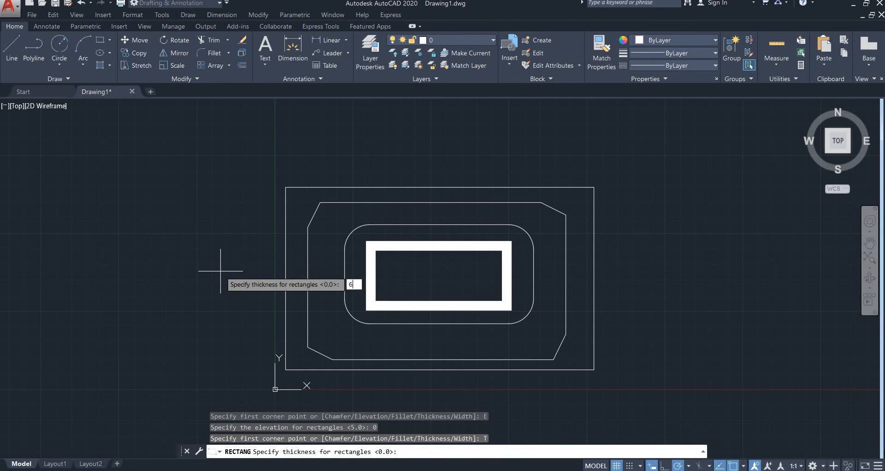
key("Return")
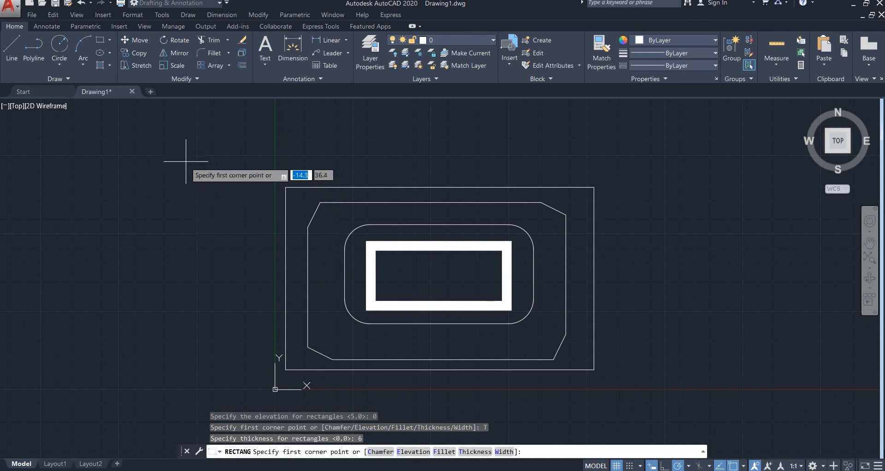
left_click(74, 151)
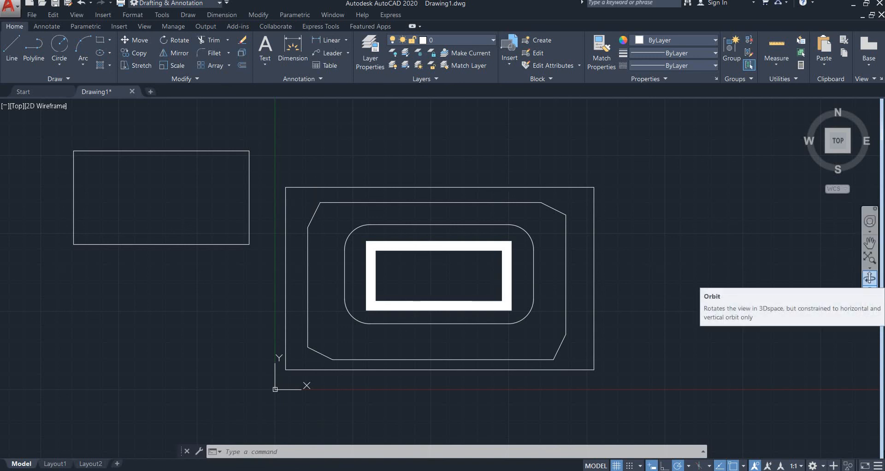
Orbit to an angled 3D view and examine the rectangle with thickness in the Shaded visual style.
left_click(870, 278)
left_click_drag(387, 323, 492, 194)
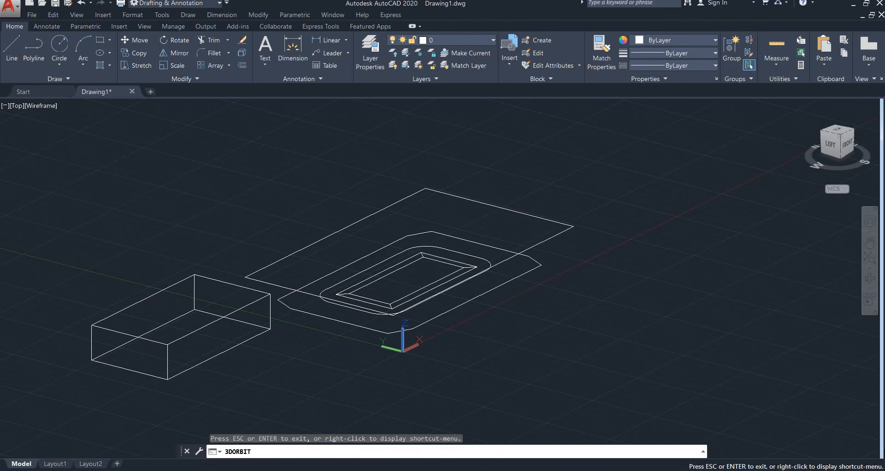
double_click(191, 331)
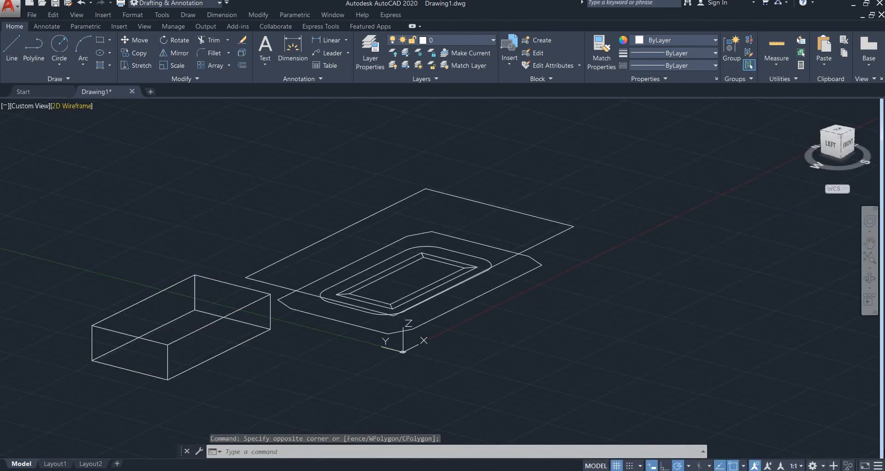
left_click(72, 106)
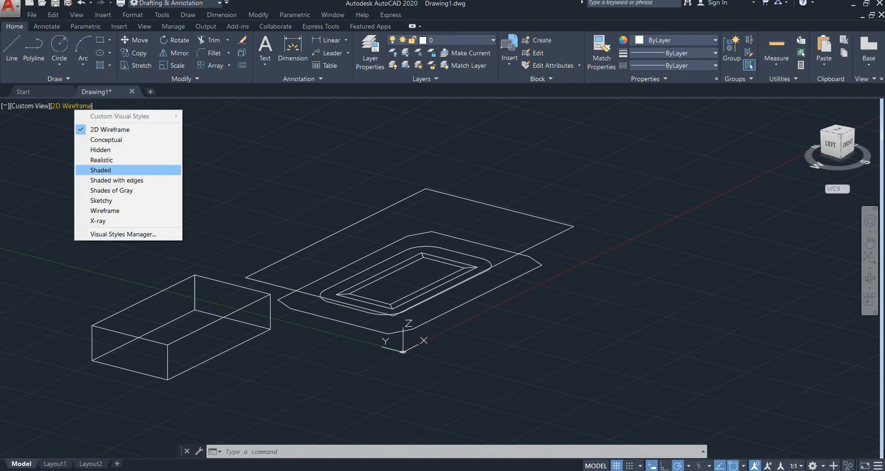
left_click(100, 170)
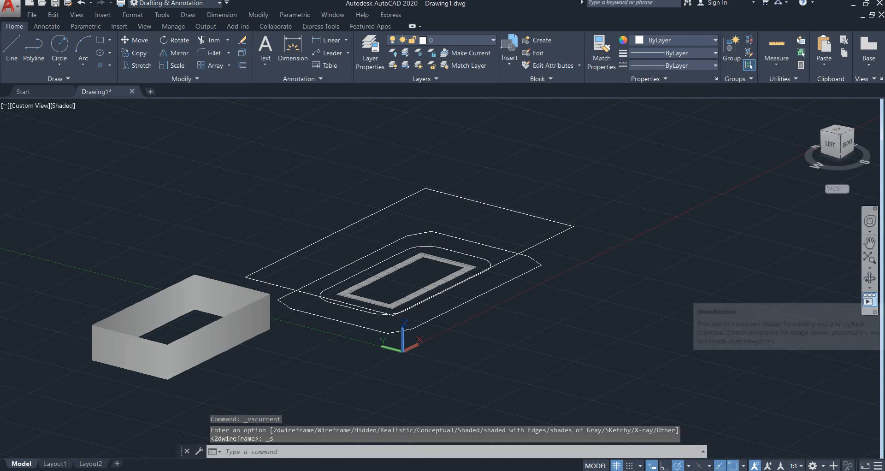
left_click(870, 278)
mouse_move(488, 272)
left_mouse_down()
mouse_move(475, 293)
mouse_move(489, 282)
mouse_move(493, 255)
mouse_move(488, 288)
left_mouse_up()
key("Escape")
Restore the 2D Wireframe visual style and the top view.
left_click(60, 108)
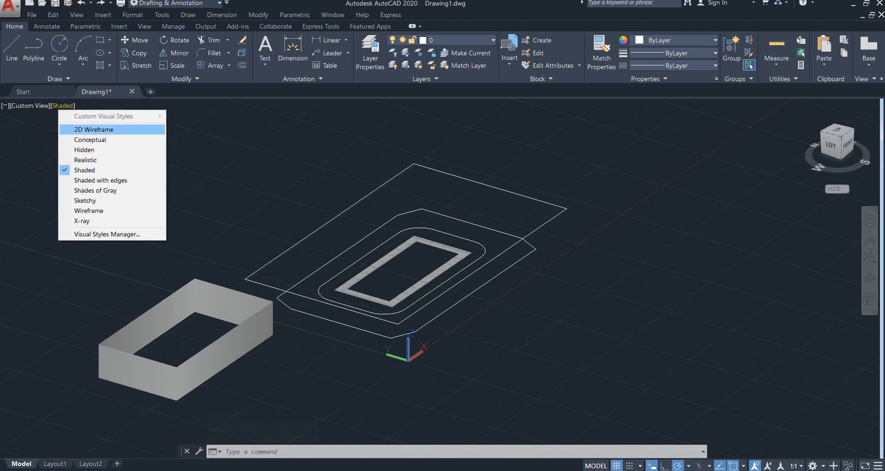
left_click(92, 130)
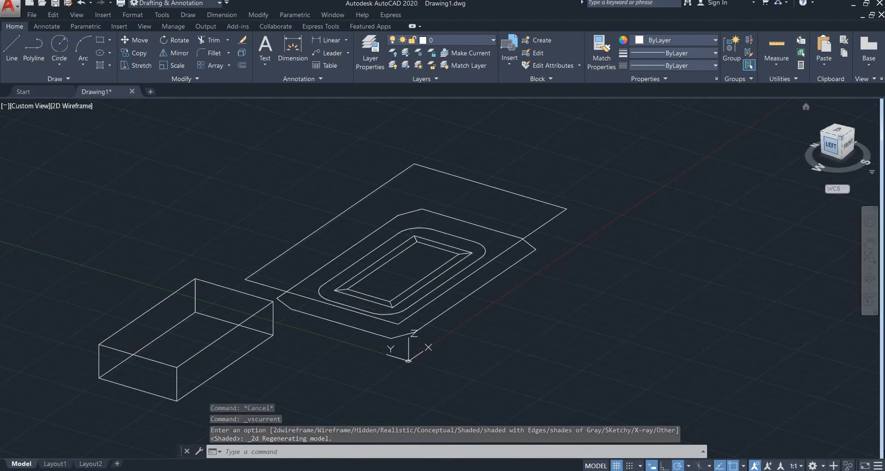
left_click(837, 132)
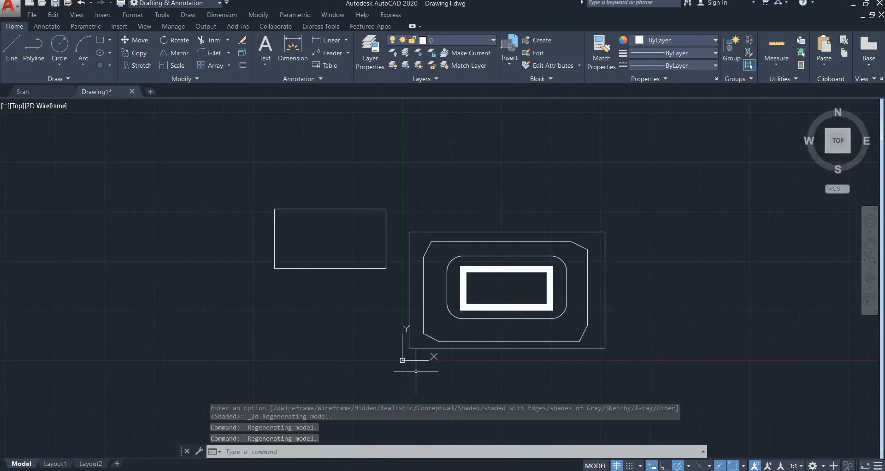